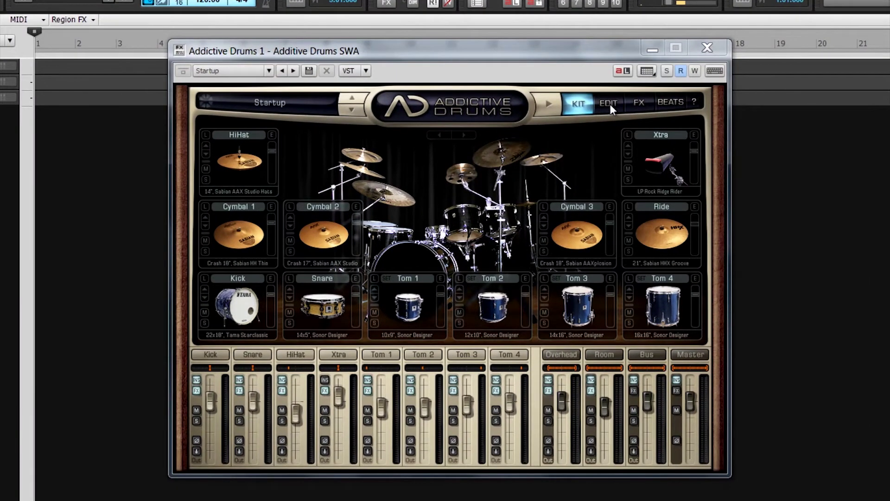
Step: Browse the Addictive Drums Edit, FX and Beats pages, then return to the Kit view
{"action": "left_click", "coordinate": [610, 103]}
{"action": "left_click", "coordinate": [640, 102]}
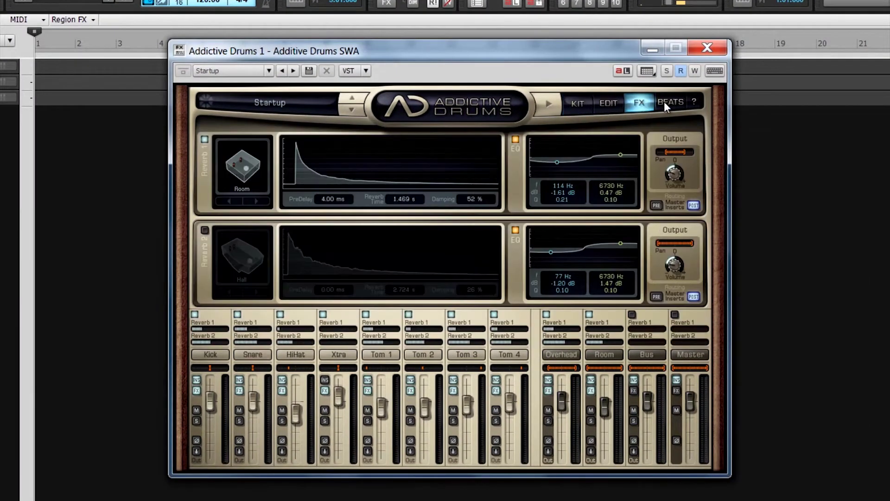
{"action": "left_click", "coordinate": [668, 102]}
{"action": "left_click", "coordinate": [579, 104]}
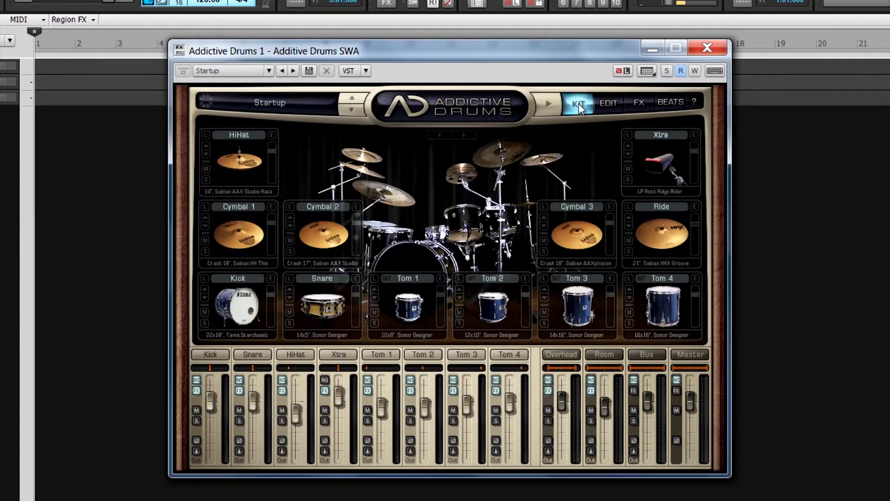
Step: Inspect the Bus channel's edit settings and try adjusting the Kick channel level
{"action": "left_click", "coordinate": [647, 353]}
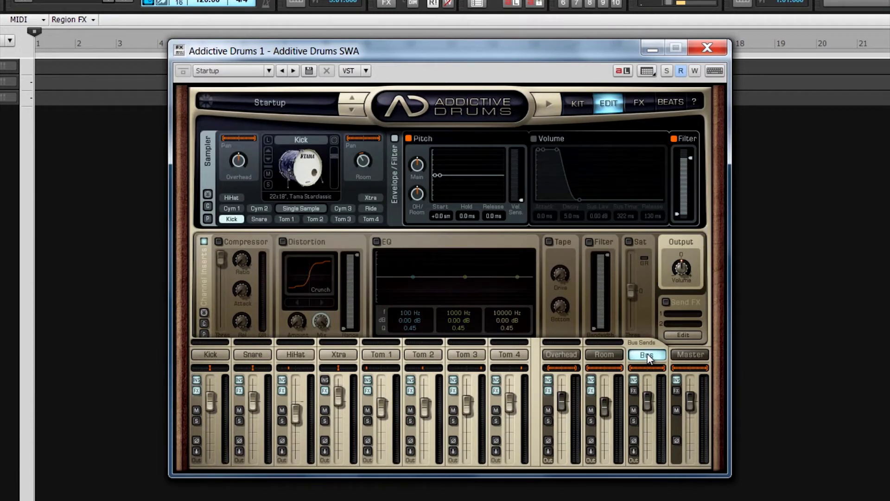
{"action": "left_click", "coordinate": [582, 109]}
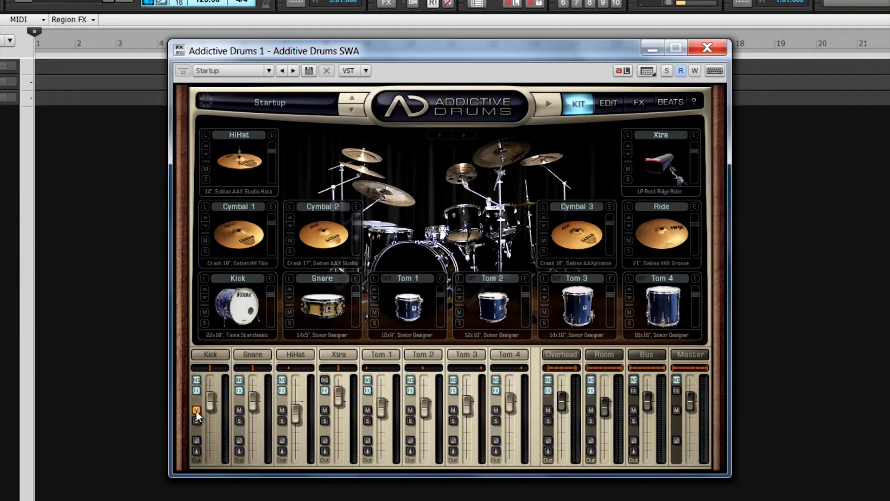
{"action": "mouse_move", "coordinate": [216, 393]}
{"action": "left_mouse_down"}
{"action": "mouse_move", "coordinate": [216, 424]}
{"action": "mouse_move", "coordinate": [221, 400]}
{"action": "left_mouse_up"}
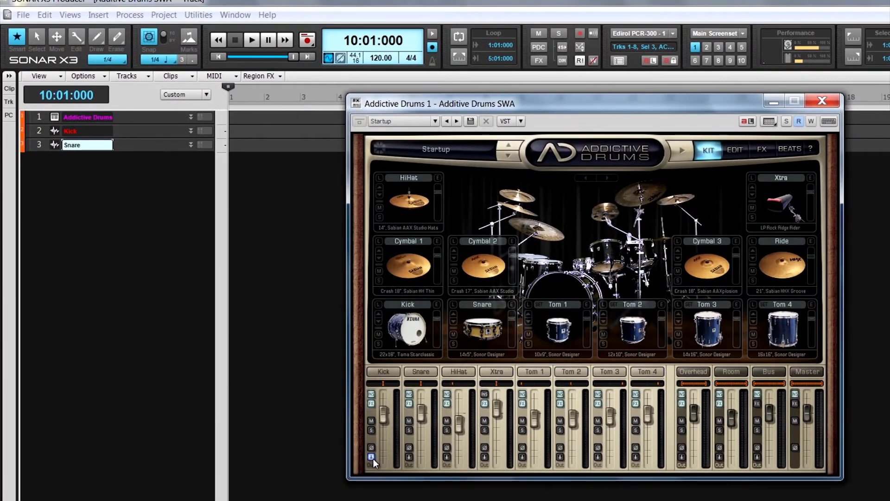
Step: Set the Kick track input to AD Drums Kick: Left (mono) and test it with the kick pad
{"action": "left_click_drag", "start_coordinate": [125, 137], "coordinate": [139, 201]}
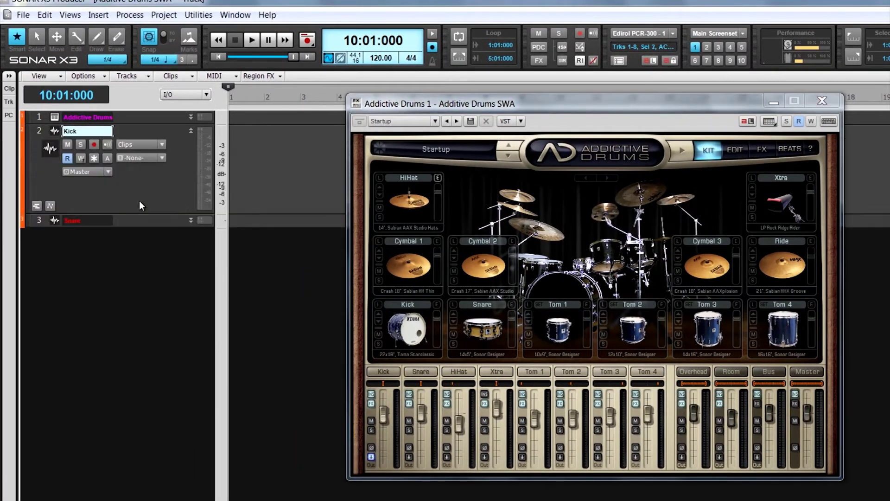
{"action": "left_click", "coordinate": [162, 158]}
{"action": "mouse_move", "coordinate": [225, 242]}
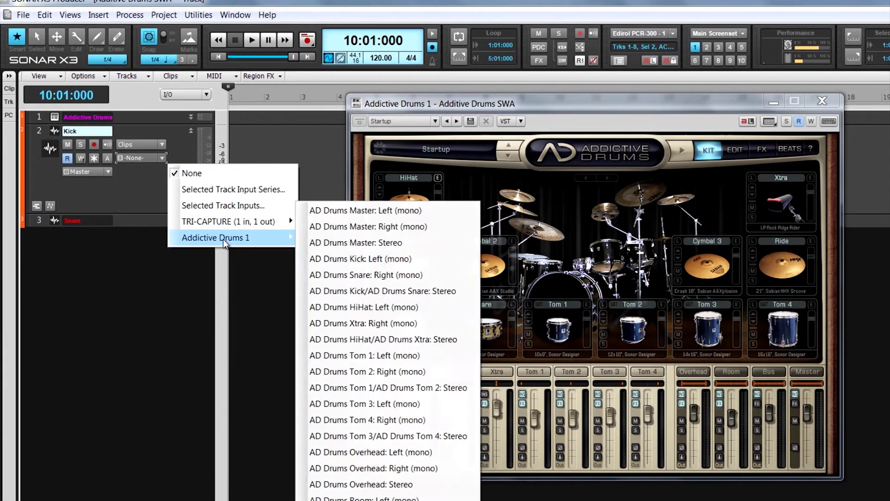
{"action": "left_click", "coordinate": [328, 257]}
{"action": "left_click", "coordinate": [414, 338]}
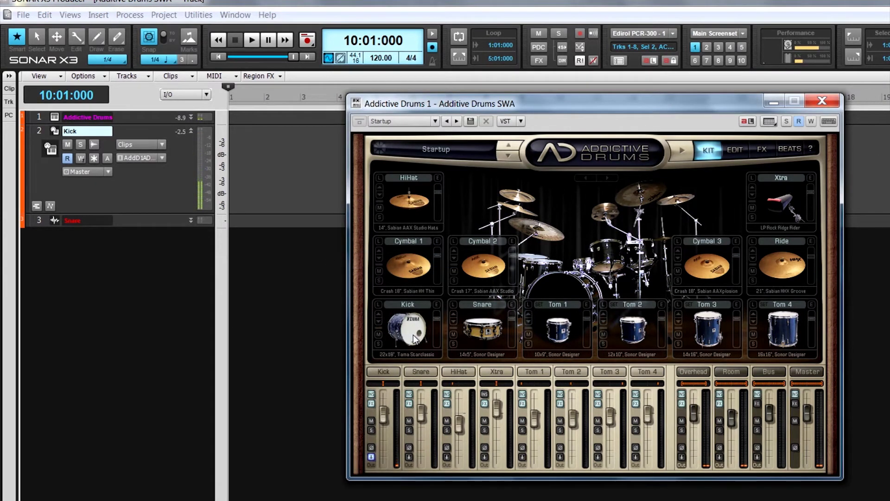
{"action": "left_click", "coordinate": [436, 150]}
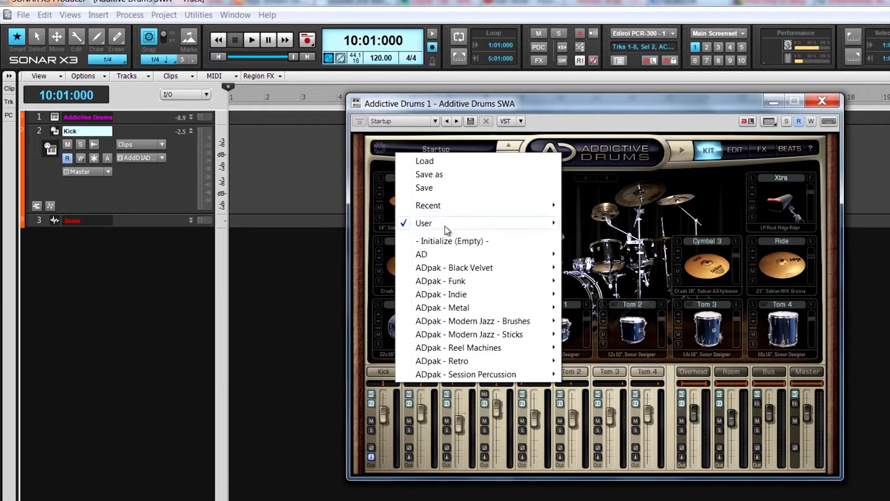
{"action": "mouse_move", "coordinate": [444, 226]}
{"action": "mouse_move", "coordinate": [439, 259]}
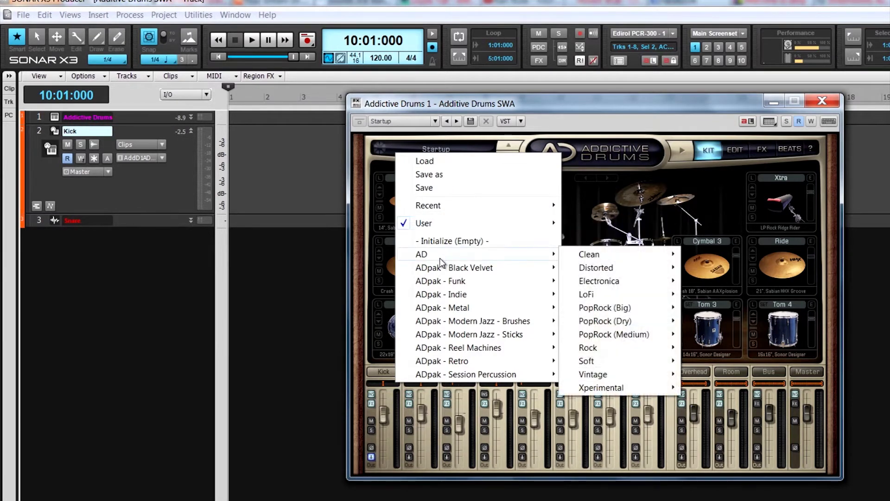
{"action": "left_click", "coordinate": [538, 106]}
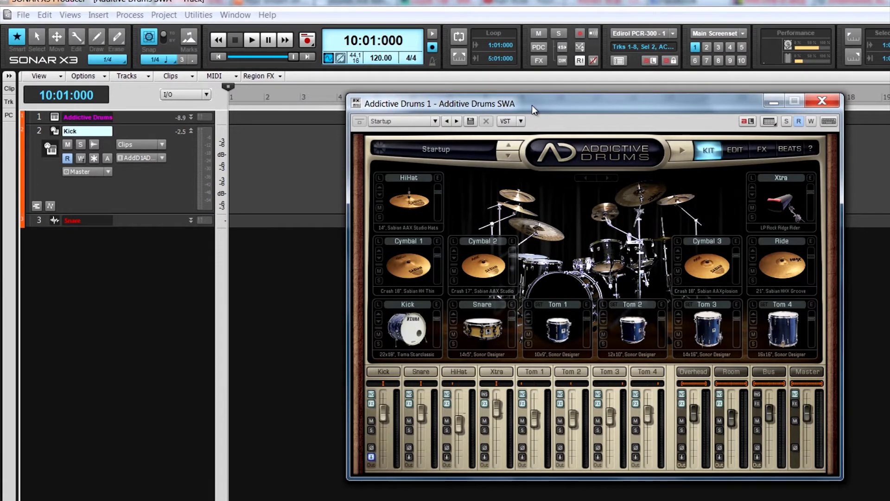
{"action": "left_click", "coordinate": [410, 343]}
Step: Audition the kick pad twice, start the loaded beat pattern, and open the hi-hat KitPiece List
{"action": "left_click", "coordinate": [414, 330]}
{"action": "left_click", "coordinate": [416, 325]}
{"action": "left_click", "coordinate": [683, 151]}
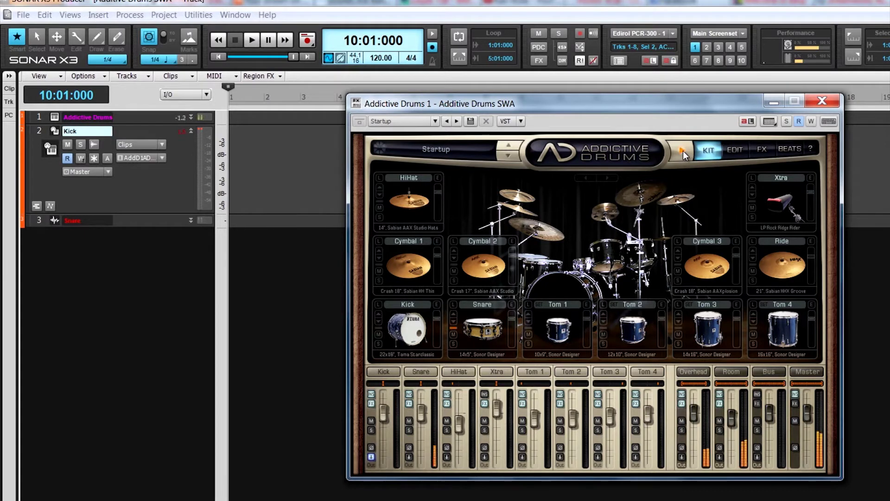
{"action": "left_click", "coordinate": [380, 180]}
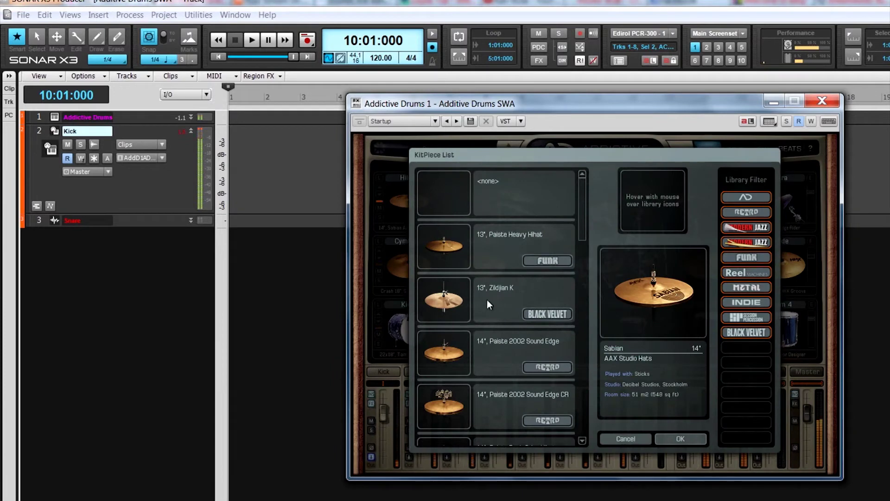
{"action": "left_click", "coordinate": [505, 362]}
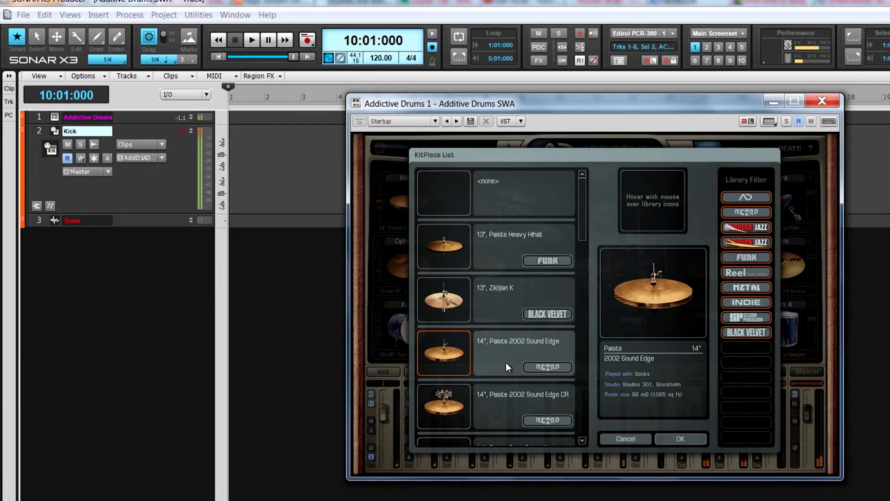
{"action": "left_click", "coordinate": [624, 438]}
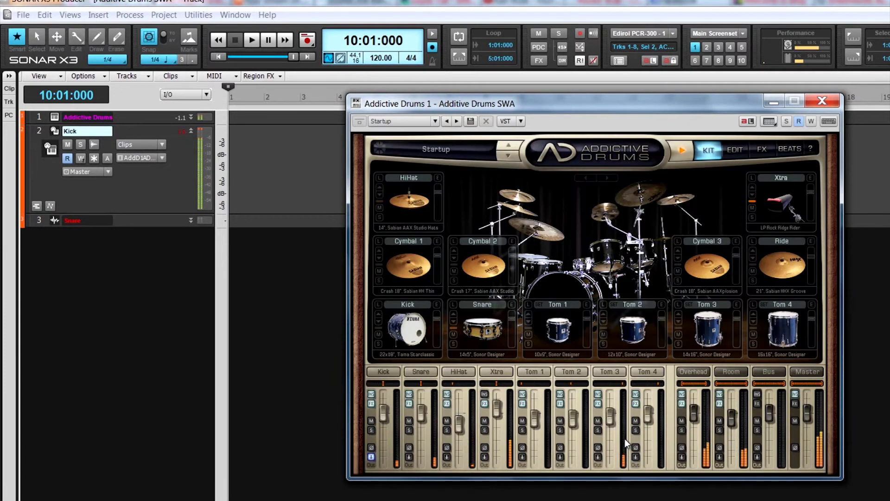
{"action": "left_click", "coordinate": [410, 327]}
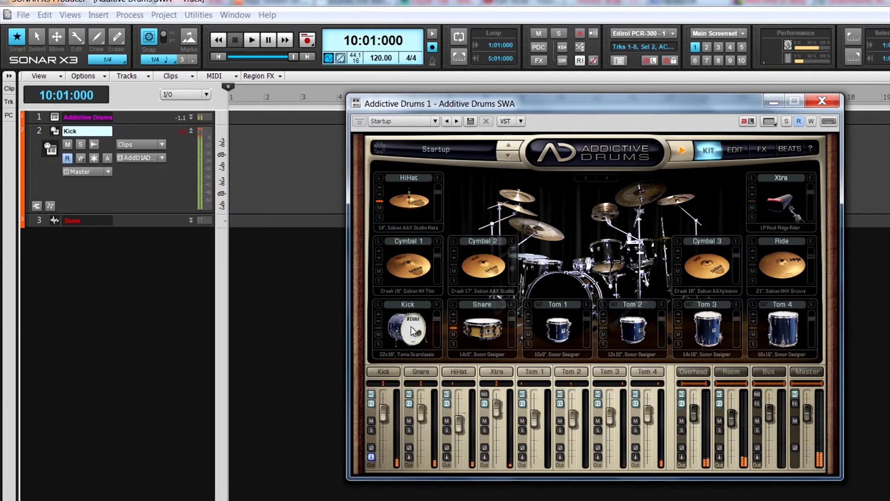
{"action": "left_click", "coordinate": [411, 328]}
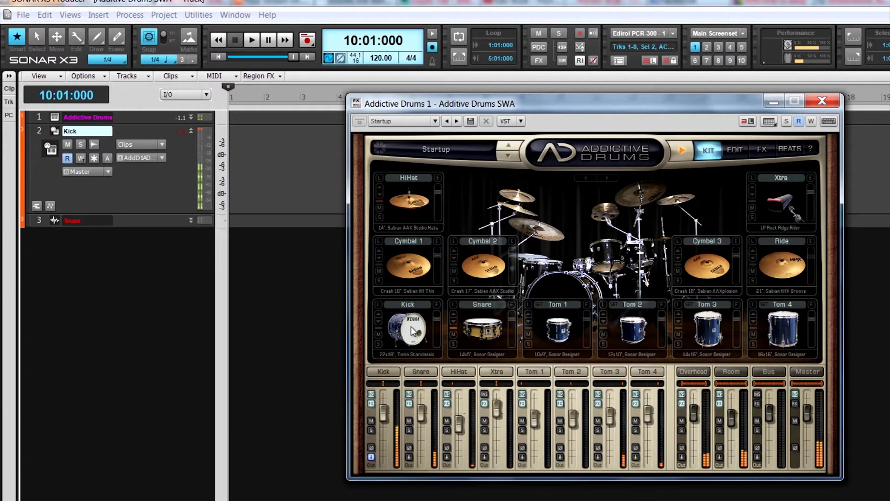
Step: On the Kick Edit page, check the Cym 2 and Snare samples, then lower Overhead and adjust Room
{"action": "left_click", "coordinate": [435, 305]}
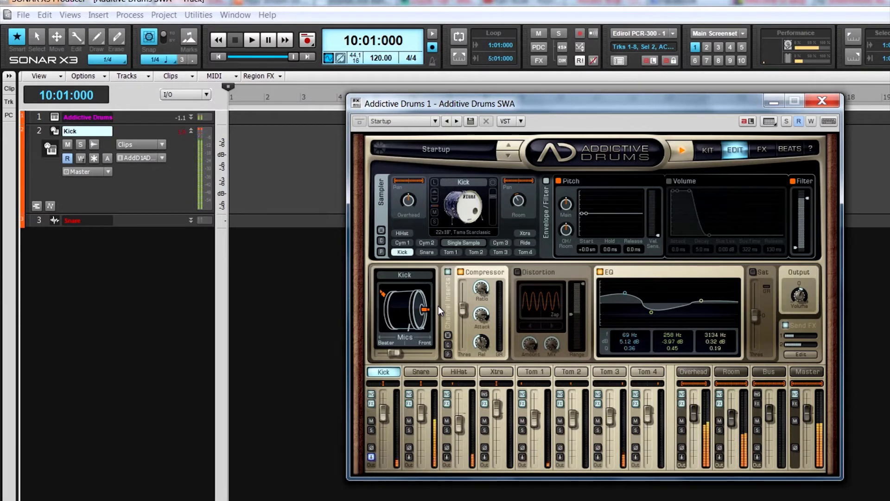
{"action": "left_click", "coordinate": [430, 244]}
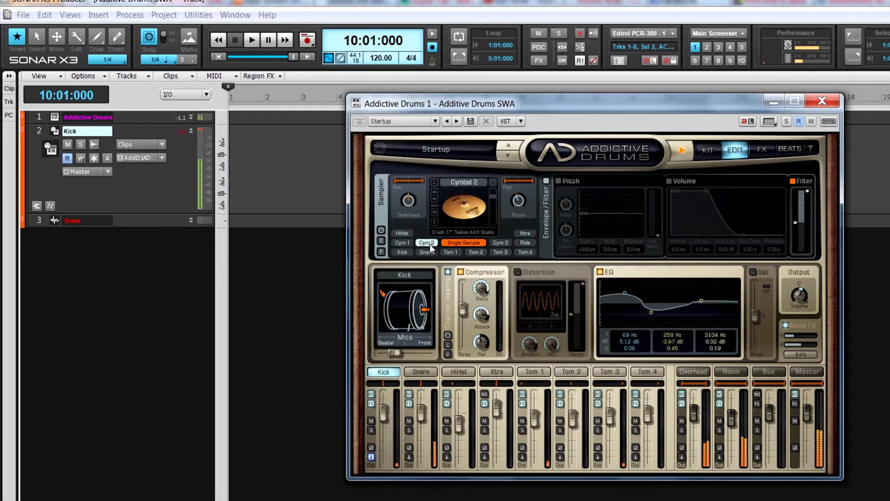
{"action": "left_click", "coordinate": [429, 251]}
{"action": "left_click", "coordinate": [407, 251]}
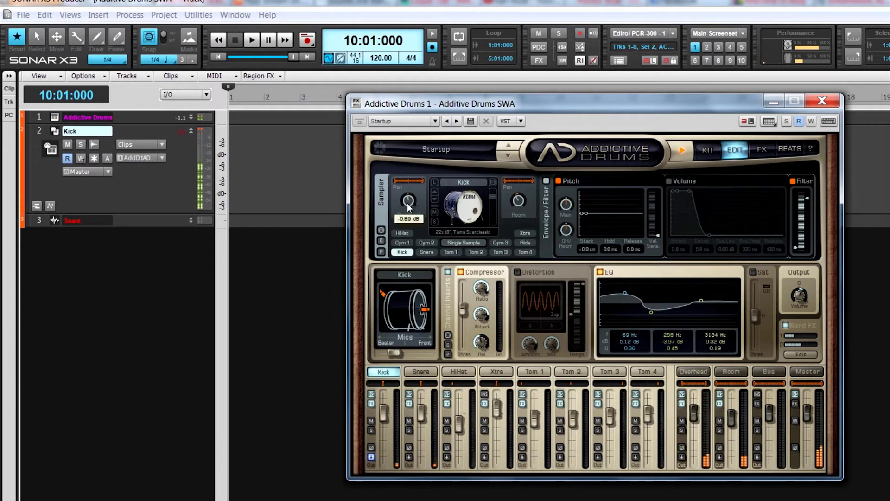
{"action": "left_click_drag", "start_coordinate": [407, 203], "coordinate": [418, 278]}
{"action": "left_click_drag", "start_coordinate": [517, 202], "coordinate": [515, 157]}
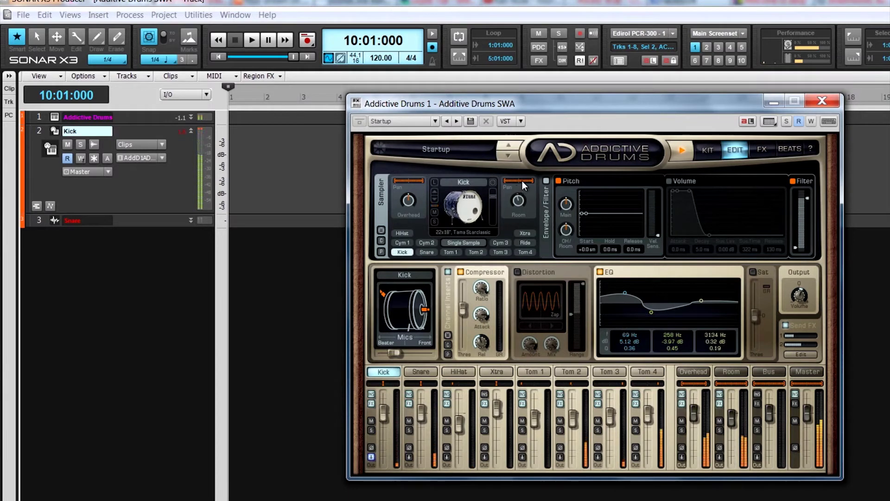
Step: Pan the kick's room signal, enable its volume envelope with lower sustain, shift mics toward Front, select Snare
{"action": "mouse_move", "coordinate": [522, 180]}
{"action": "left_mouse_down"}
{"action": "mouse_move", "coordinate": [508, 182]}
{"action": "mouse_move", "coordinate": [533, 181]}
{"action": "left_mouse_up"}
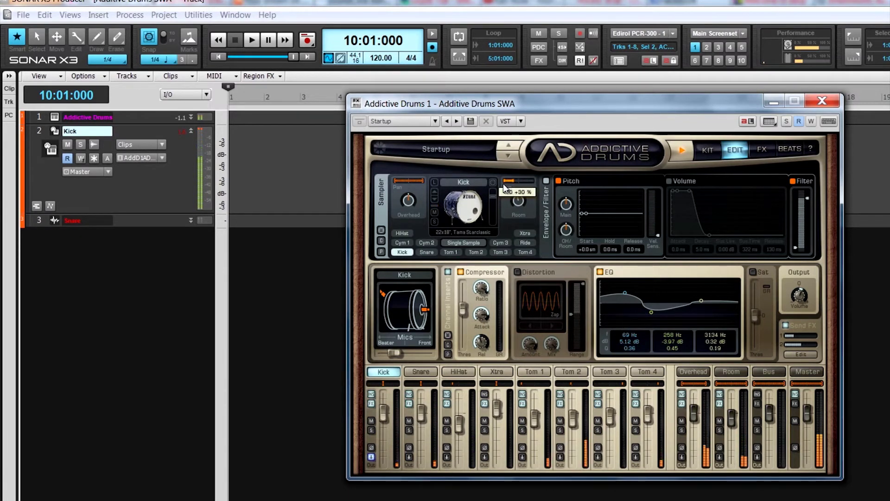
{"action": "left_click", "coordinate": [670, 180]}
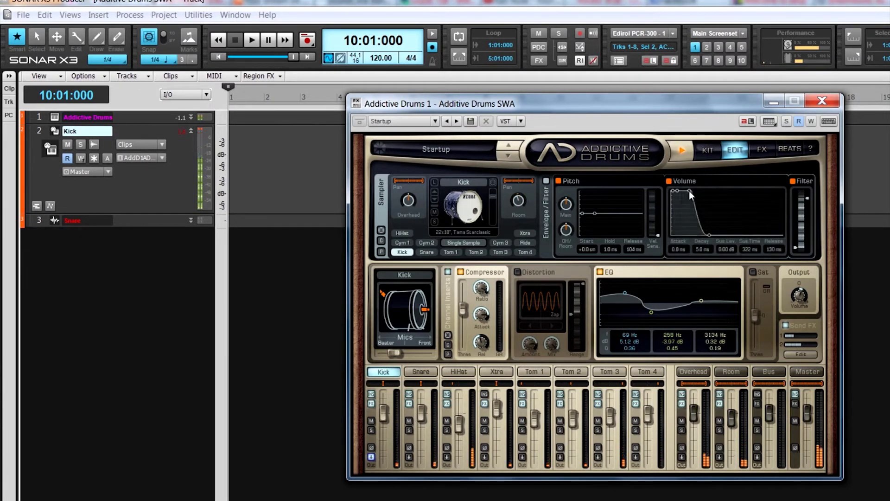
{"action": "left_click_drag", "start_coordinate": [688, 191], "coordinate": [691, 185]}
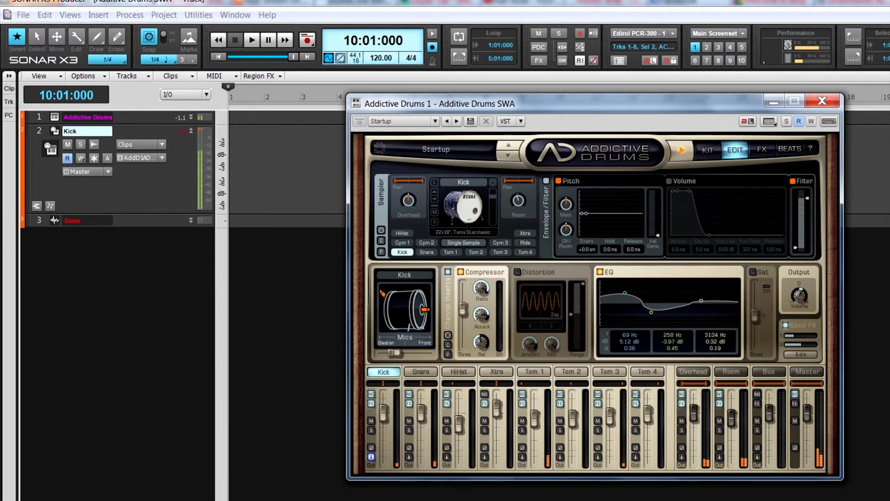
{"action": "left_click", "coordinate": [545, 181]}
{"action": "left_click", "coordinate": [545, 181]}
{"action": "mouse_move", "coordinate": [398, 352]}
{"action": "left_mouse_down"}
{"action": "mouse_move", "coordinate": [425, 353]}
{"action": "mouse_move", "coordinate": [409, 352]}
{"action": "left_mouse_up"}
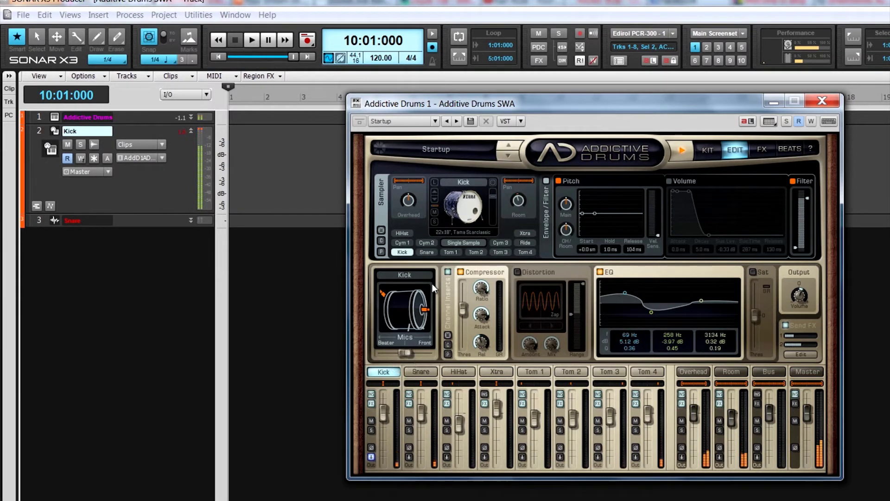
{"action": "left_click", "coordinate": [420, 373]}
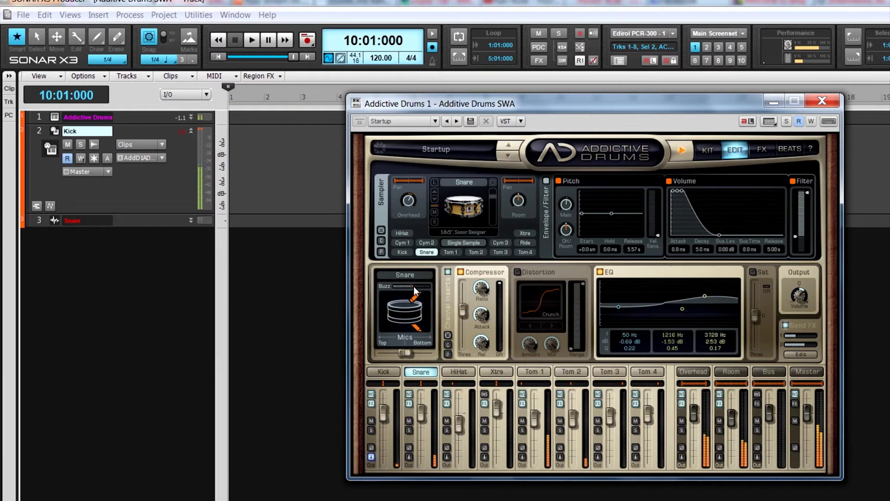
Step: Show the Snare's inserts, raise its compressor threshold to -14.03 dB, and test distortion on and off
{"action": "left_click", "coordinate": [410, 395]}
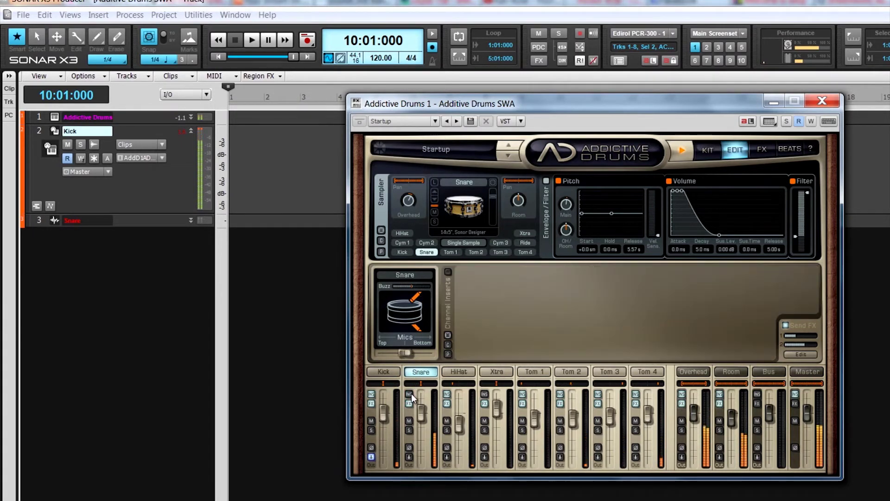
{"action": "left_click", "coordinate": [411, 396]}
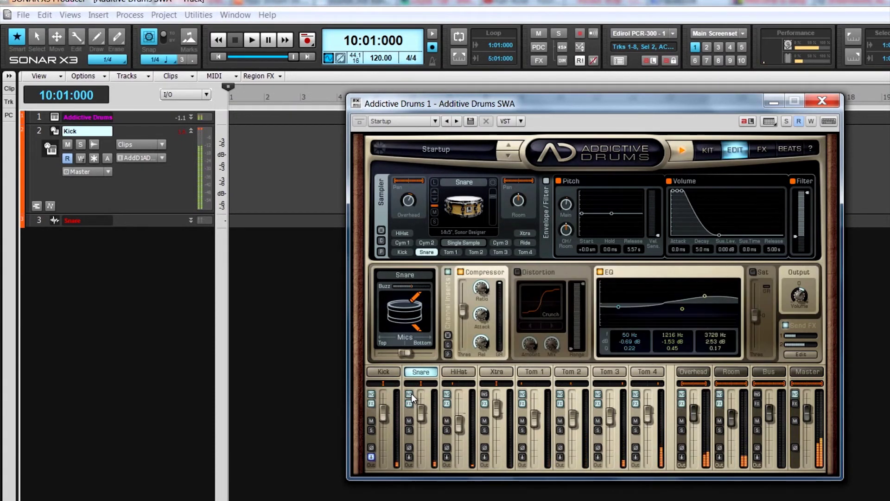
{"action": "left_click_drag", "start_coordinate": [464, 312], "coordinate": [466, 305]}
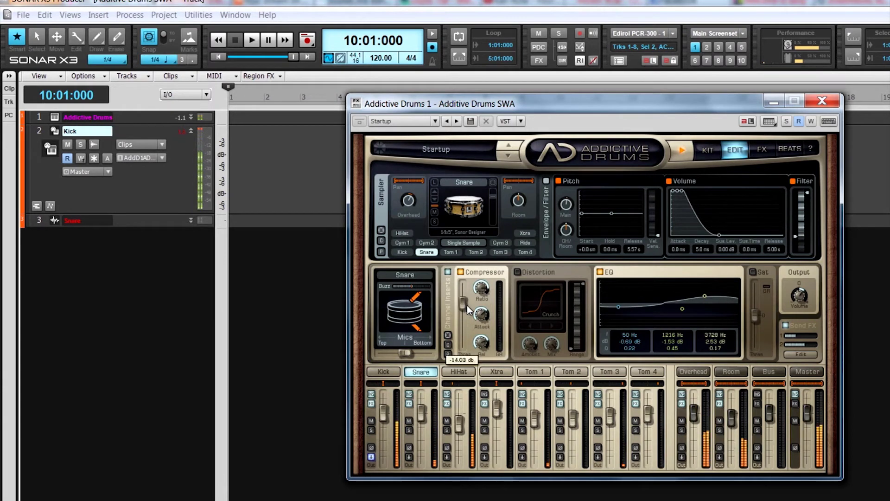
{"action": "left_click", "coordinate": [518, 271]}
{"action": "left_click", "coordinate": [518, 271]}
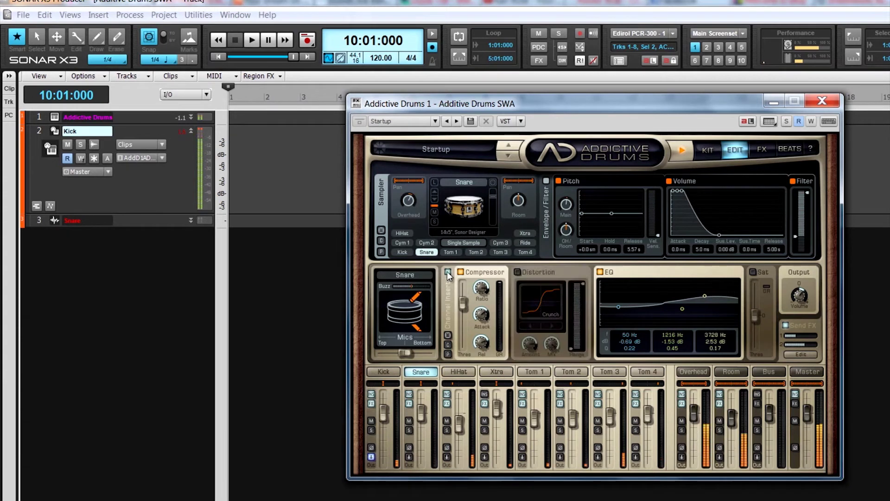
Step: Enable the Snare channel inserts and toggle its send effects off and back on
{"action": "left_click", "coordinate": [447, 272]}
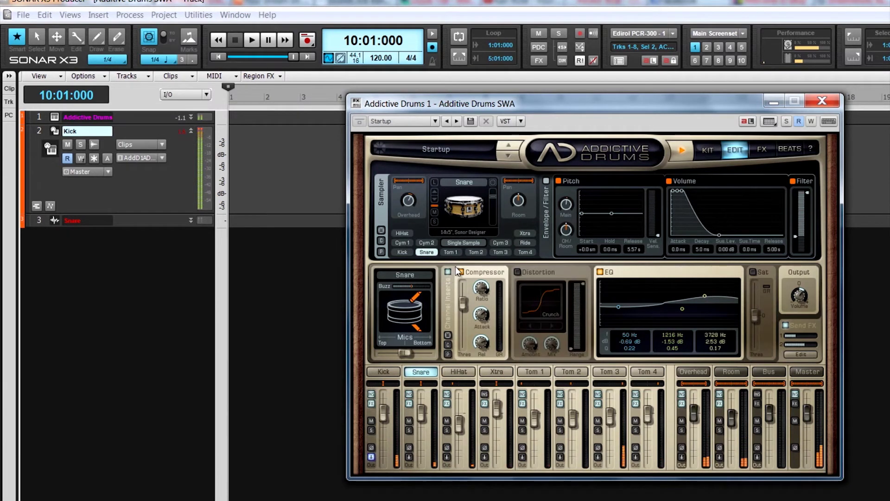
{"action": "left_click", "coordinate": [784, 325]}
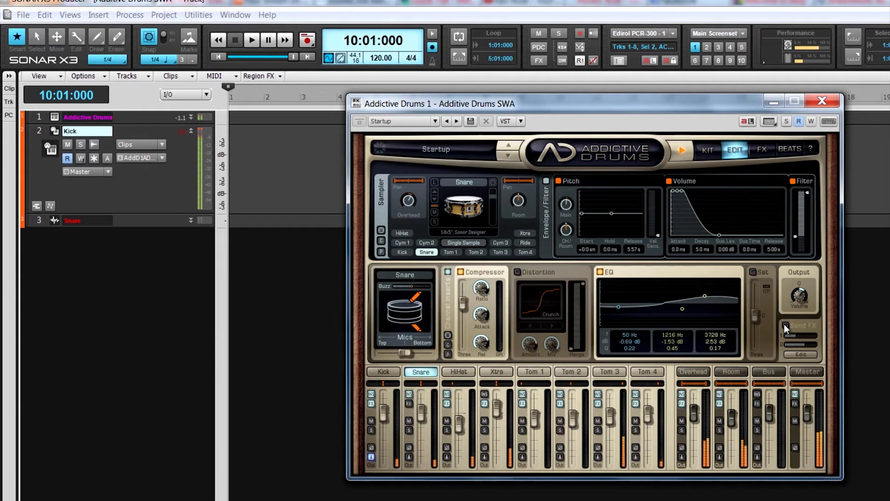
{"action": "left_click", "coordinate": [784, 324]}
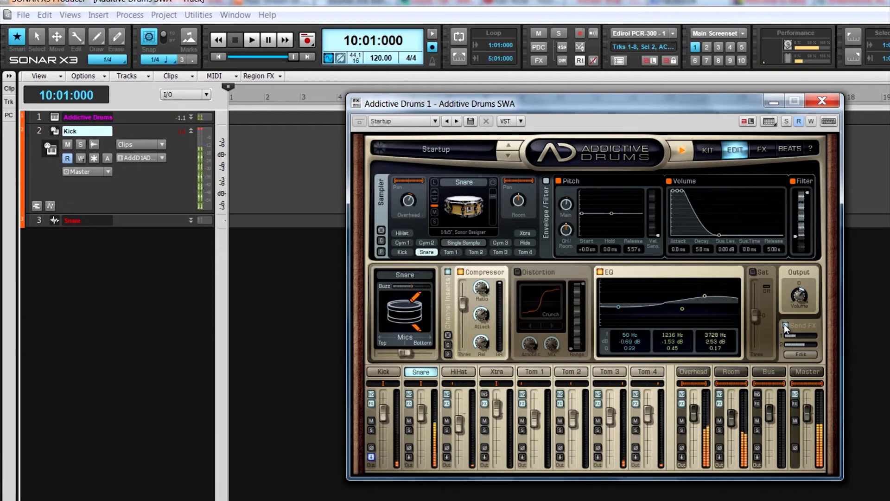
{"action": "left_click", "coordinate": [764, 150]}
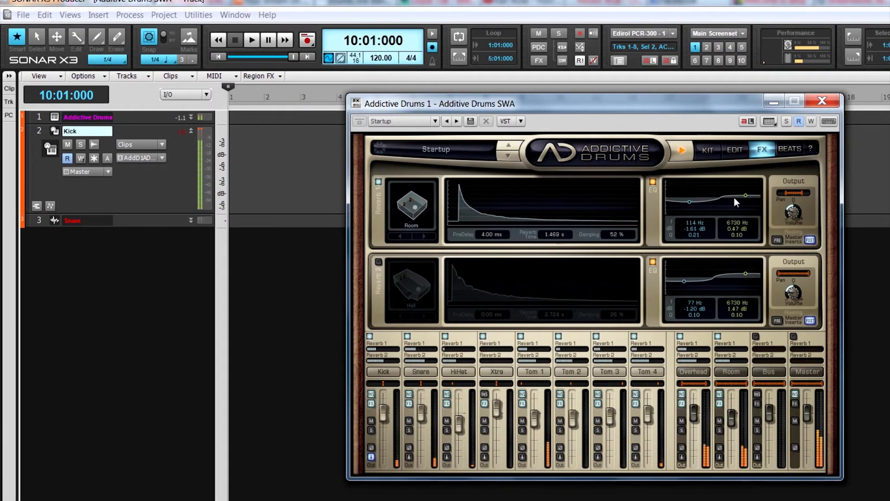
Step: Compare Reverb 1 on and off, set its PreDelay to 14.44 ms, and toggle its EQ off and on
{"action": "left_click", "coordinate": [378, 182]}
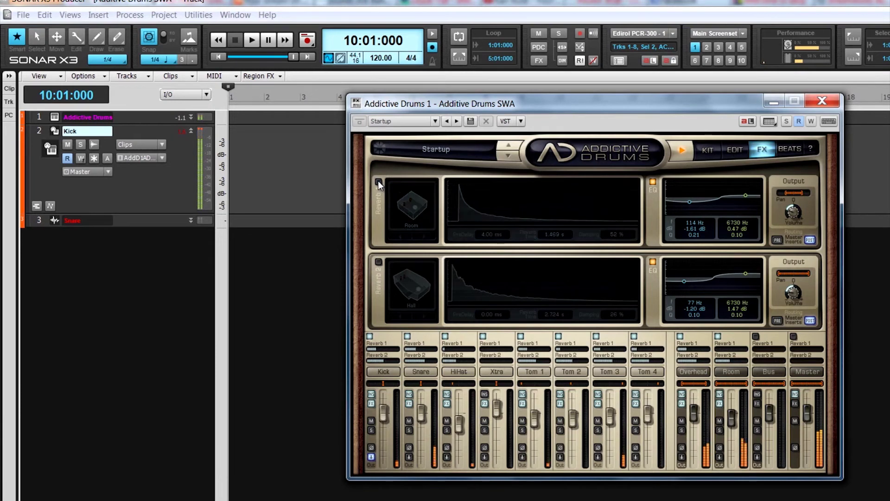
{"action": "left_click", "coordinate": [378, 181]}
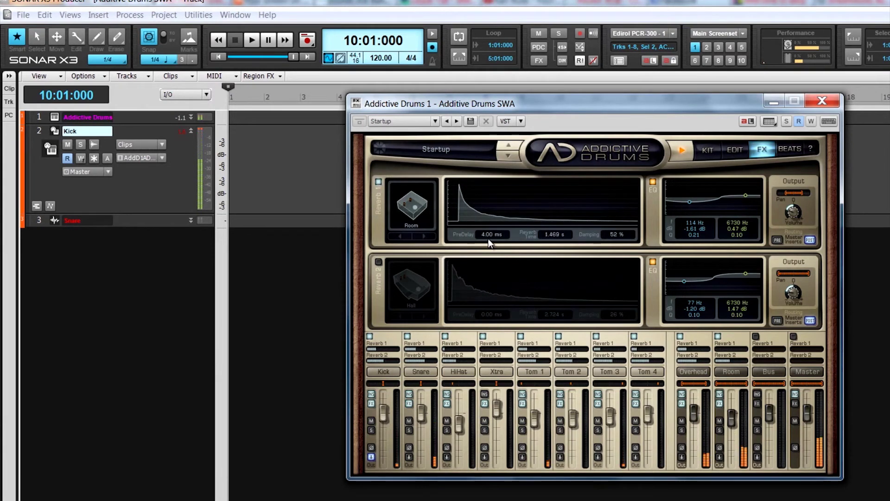
{"action": "left_click_drag", "start_coordinate": [494, 233], "coordinate": [499, 218]}
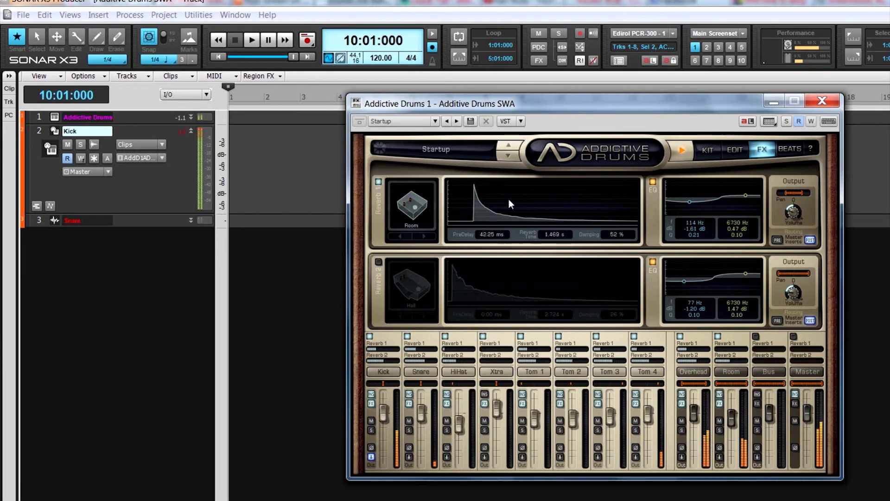
{"action": "left_click", "coordinate": [652, 182]}
{"action": "left_click", "coordinate": [653, 183]}
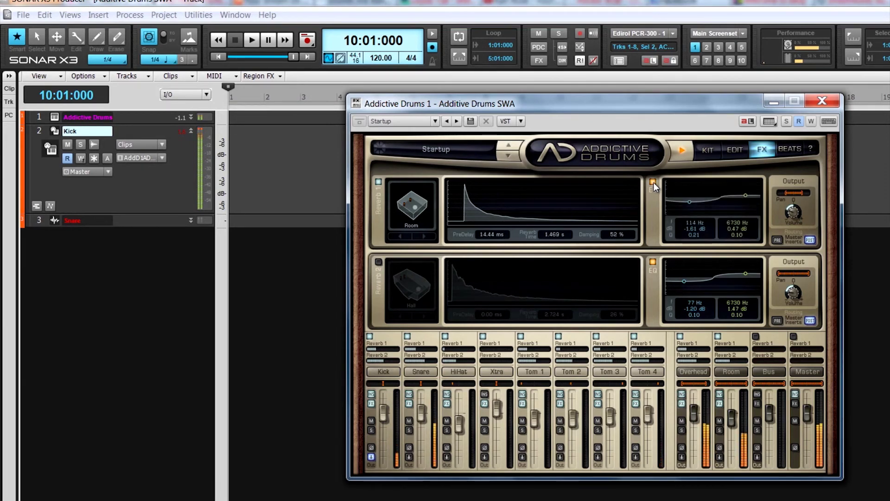
Step: Filter the Beats browser to show only PopRock beats in 4/4
{"action": "left_click", "coordinate": [790, 147]}
{"action": "left_click", "coordinate": [546, 195]}
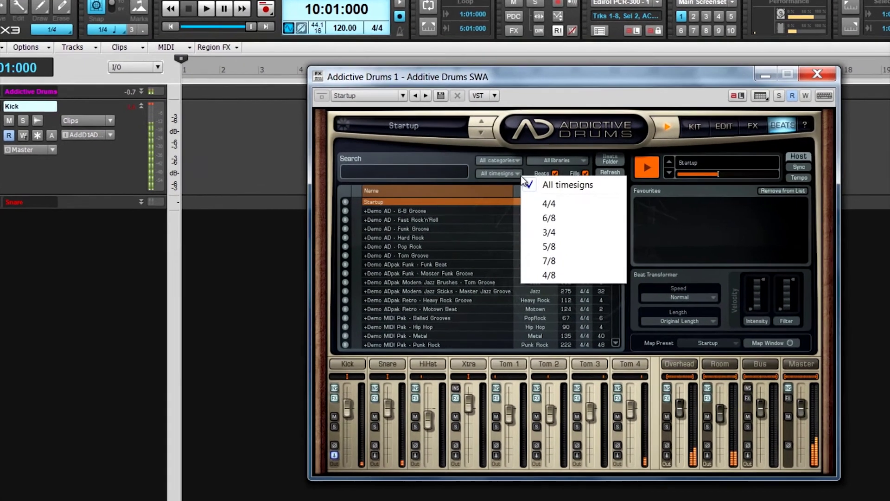
{"action": "left_click", "coordinate": [569, 221]}
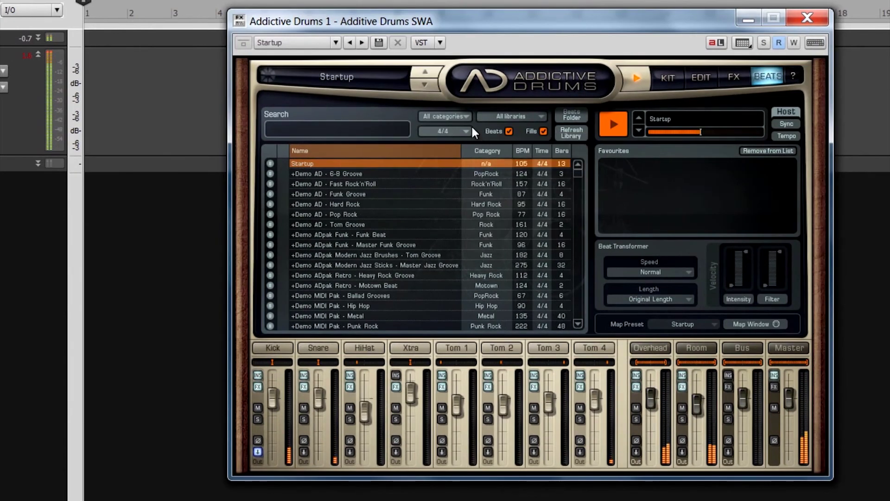
{"action": "left_click", "coordinate": [466, 116]}
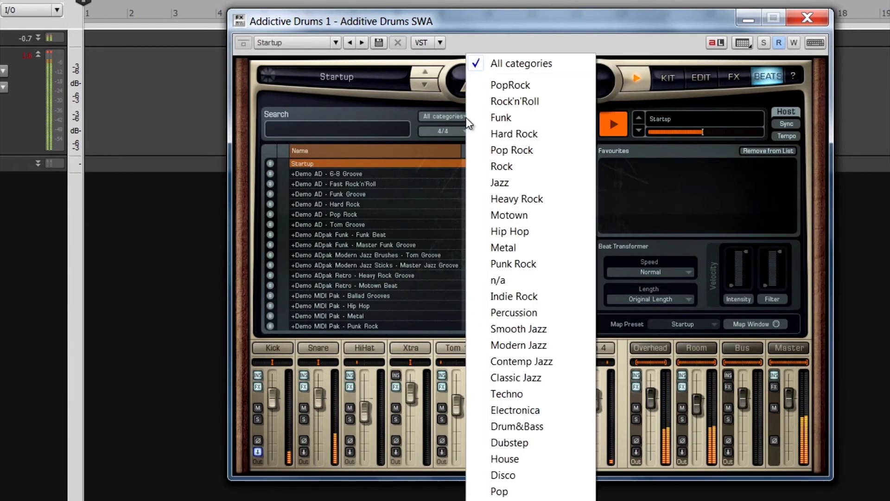
{"action": "left_click", "coordinate": [510, 85]}
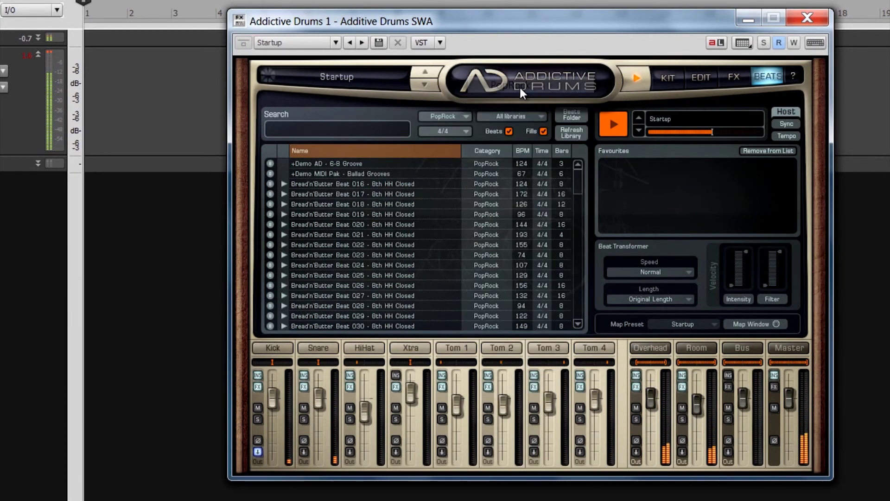
Step: Drag Bread'n'Butter Beat 018 - 8th HH Open onto the SONAR track at bar 1
{"action": "left_click", "coordinate": [285, 204]}
{"action": "left_click", "coordinate": [417, 216]}
{"action": "left_click_drag", "start_coordinate": [416, 217], "coordinate": [108, 40]}
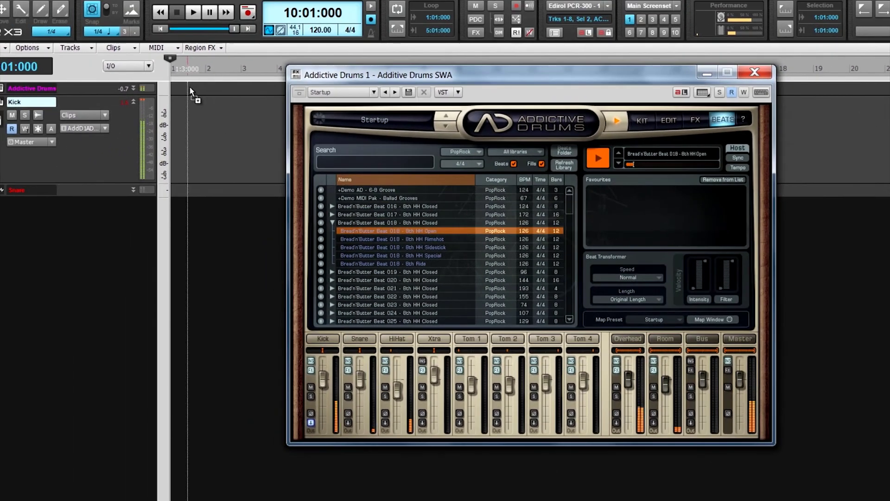
{"action": "left_click_drag", "start_coordinate": [190, 91], "coordinate": [176, 86]}
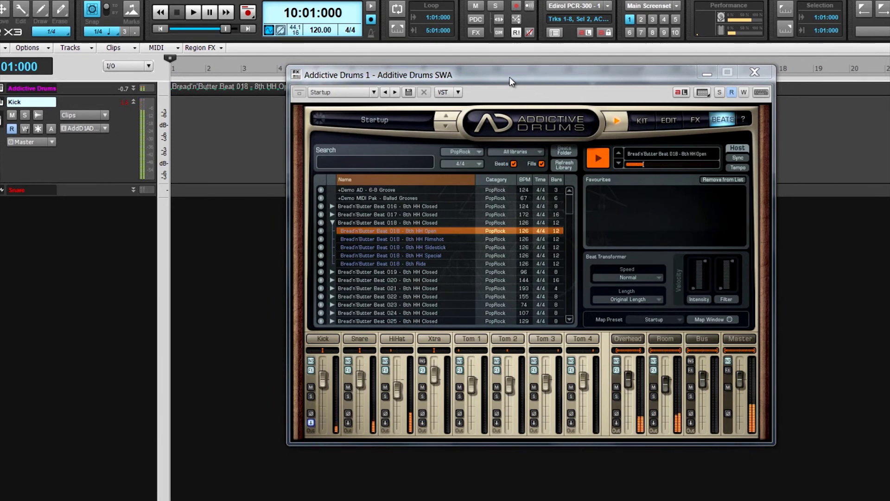
{"action": "left_click_drag", "start_coordinate": [510, 77], "coordinate": [602, 74]}
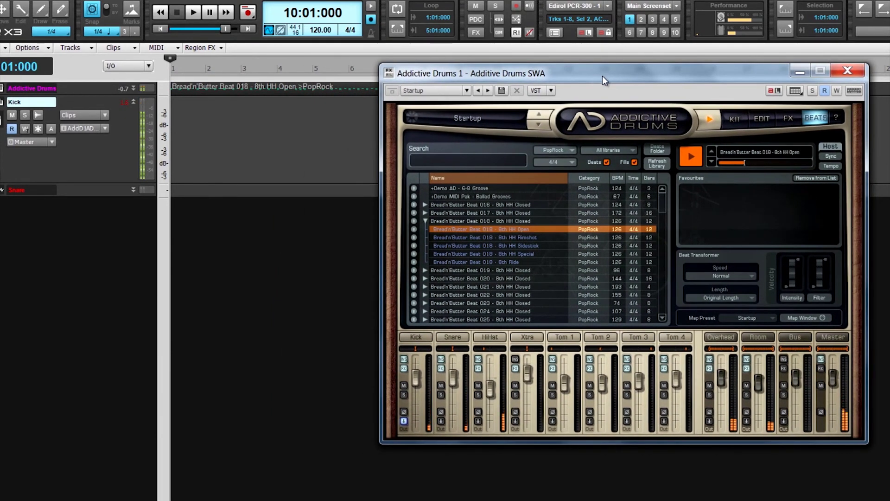
Step: Set Beat Transformer speed to Double and length to 2 Bars, then stop the beat preview
{"action": "left_click", "coordinate": [751, 275]}
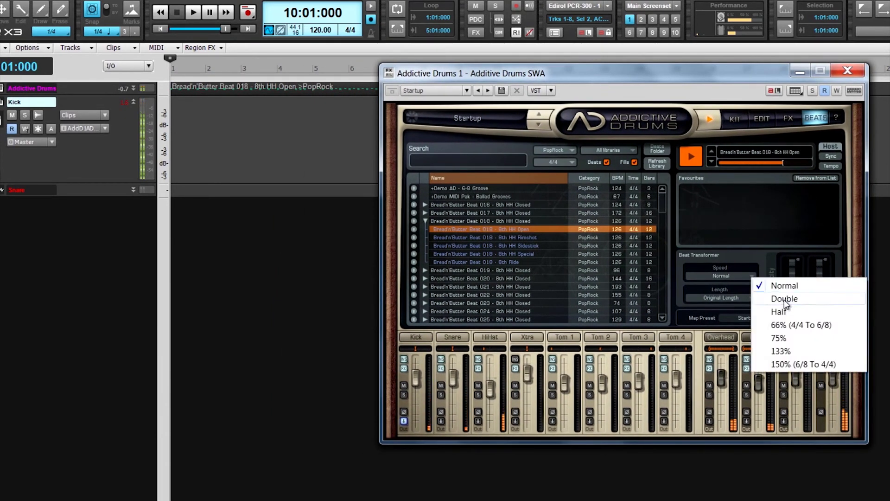
{"action": "left_click", "coordinate": [782, 299]}
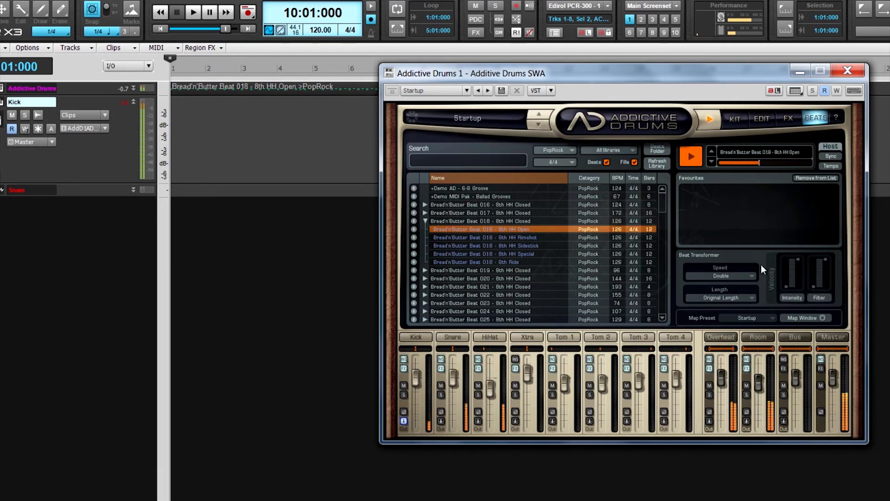
{"action": "left_click", "coordinate": [752, 297]}
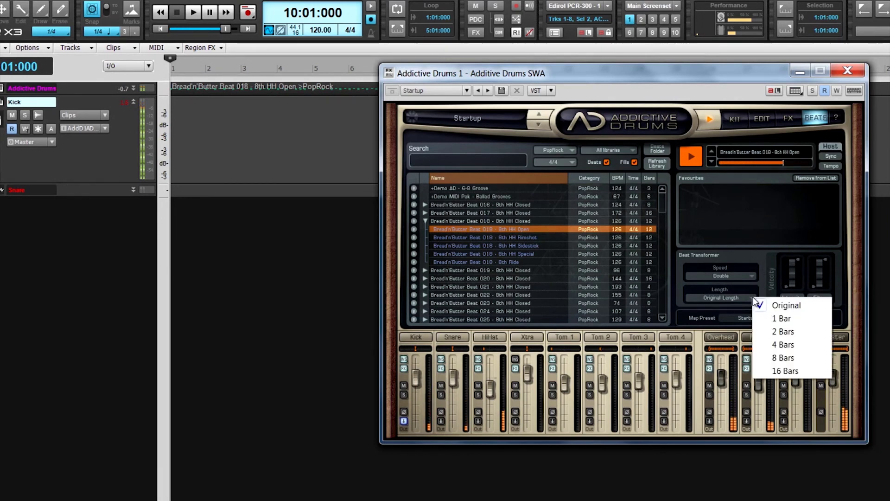
{"action": "left_click", "coordinate": [783, 331]}
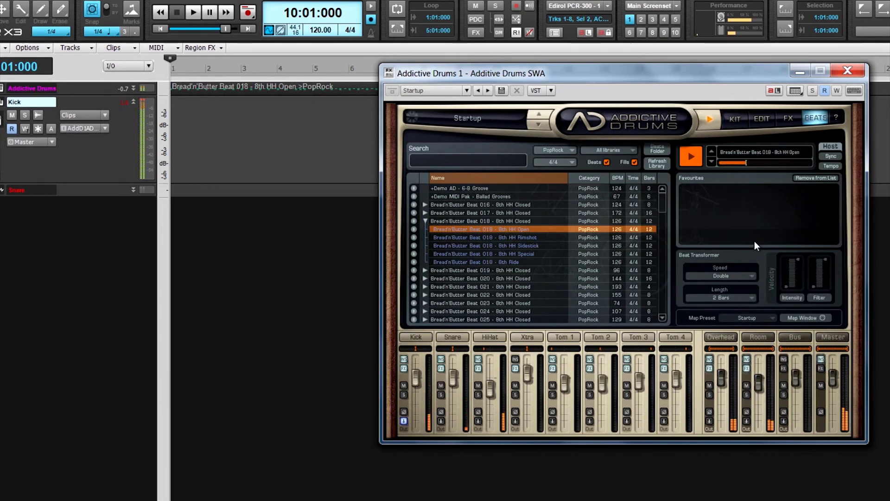
{"action": "left_click", "coordinate": [710, 117]}
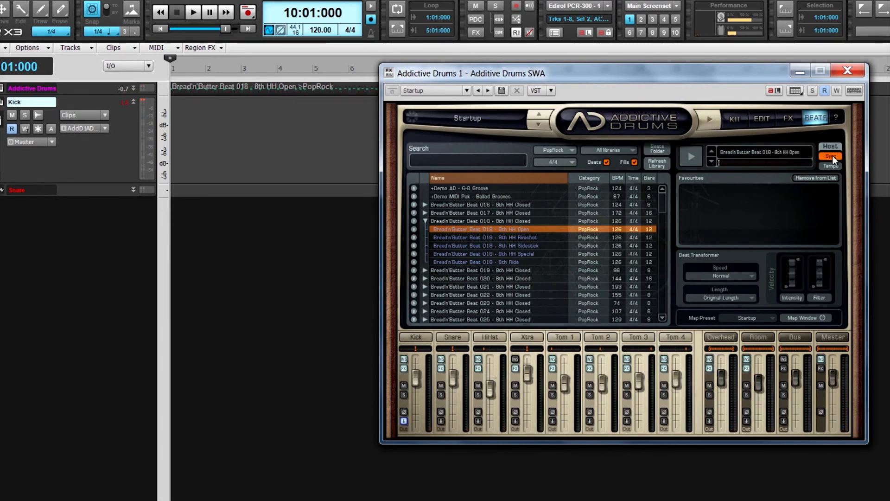
Step: Play and stop the SONAR project, turn Sync off, and step down to the 8th HH Rimshot variation
{"action": "left_click", "coordinate": [195, 13]}
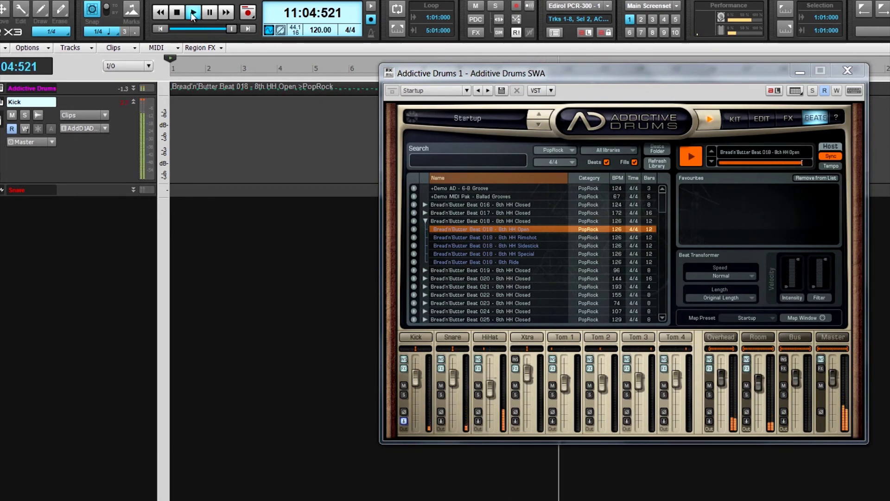
{"action": "left_click", "coordinate": [182, 14]}
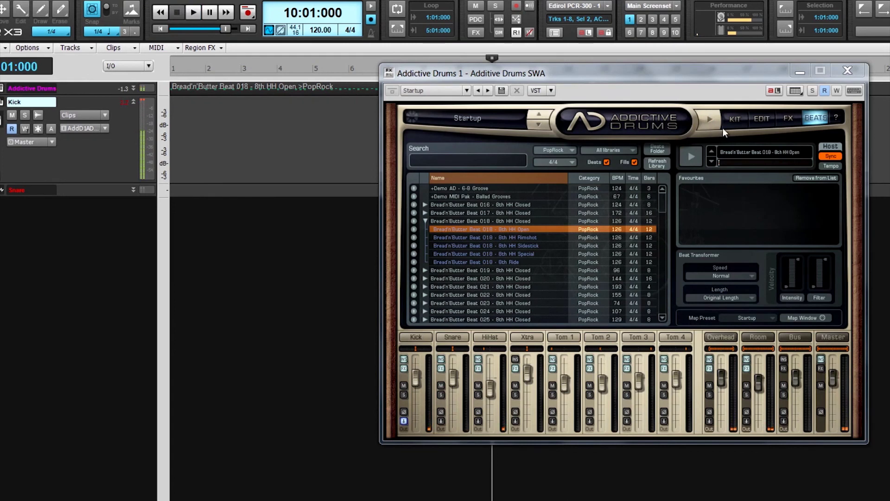
{"action": "left_click", "coordinate": [830, 156]}
{"action": "key", "text": "Down"}
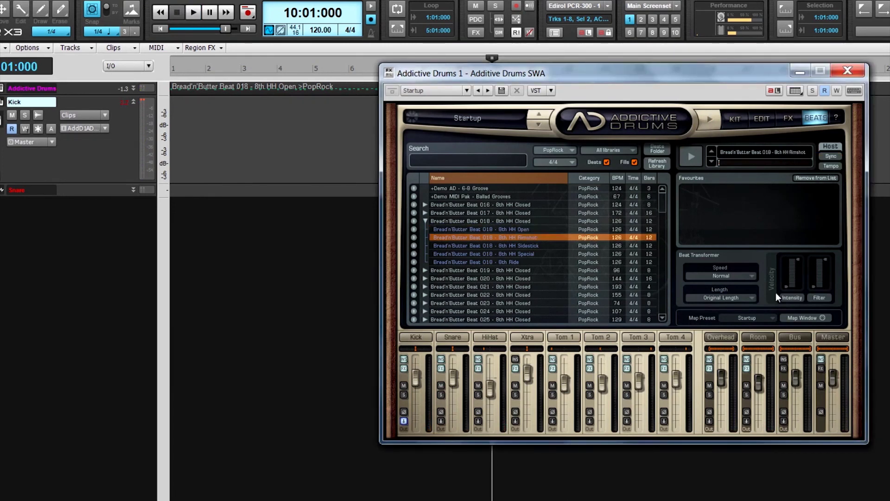
Step: Open the Map Window and drag Snare RimClick onto key 43 in the Keyboard View
{"action": "left_click", "coordinate": [807, 318]}
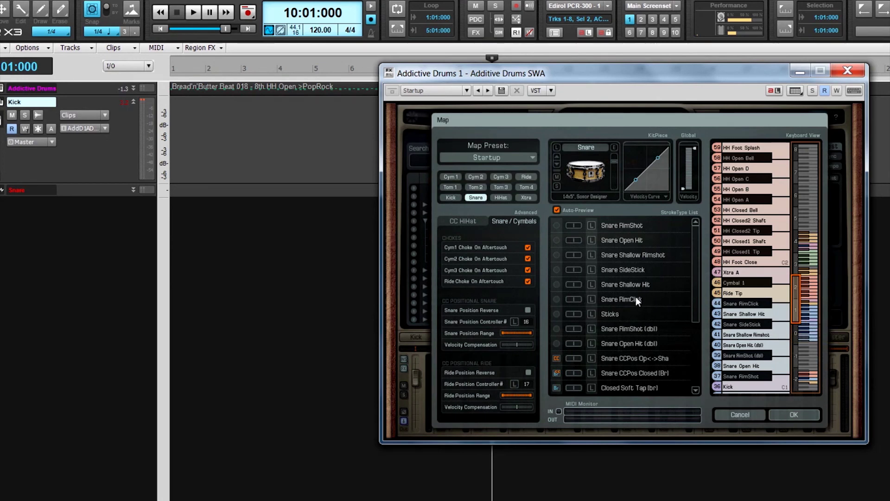
{"action": "left_click_drag", "start_coordinate": [636, 298], "coordinate": [746, 315]}
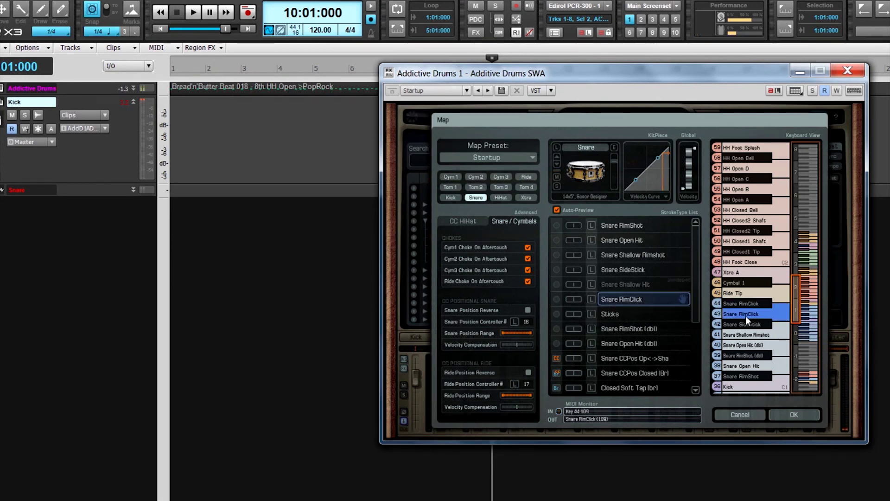